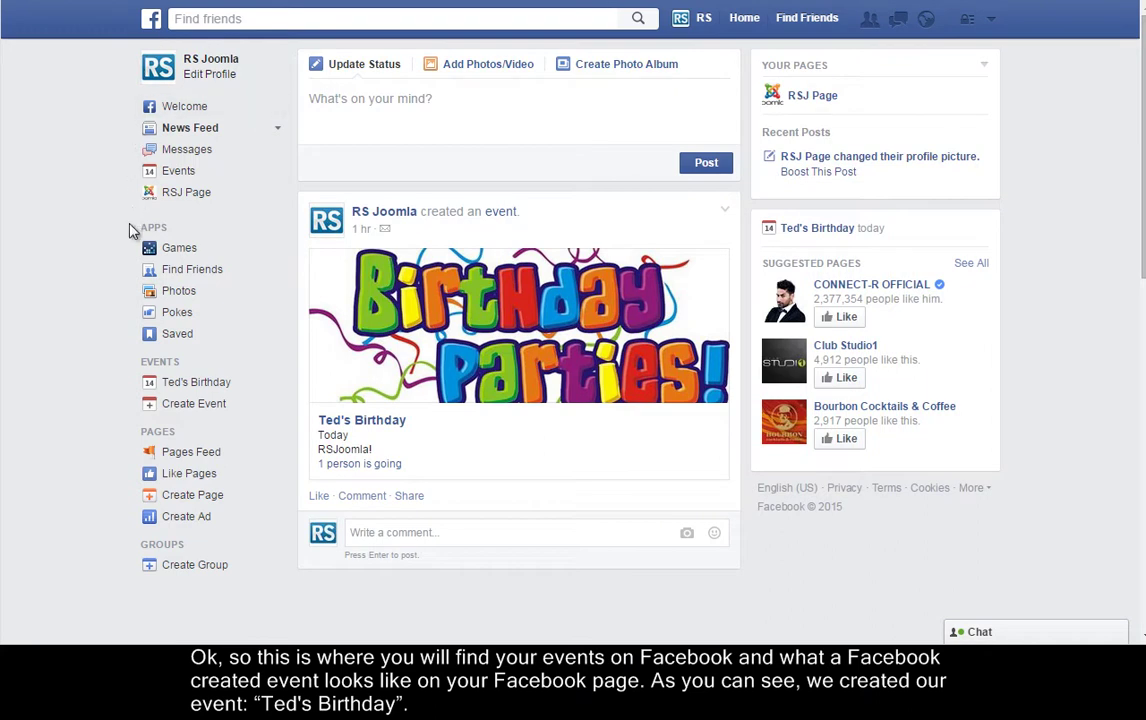
Open the Ted's Birthday event page from the Events list in Facebook's left sidebar
click(170, 387)
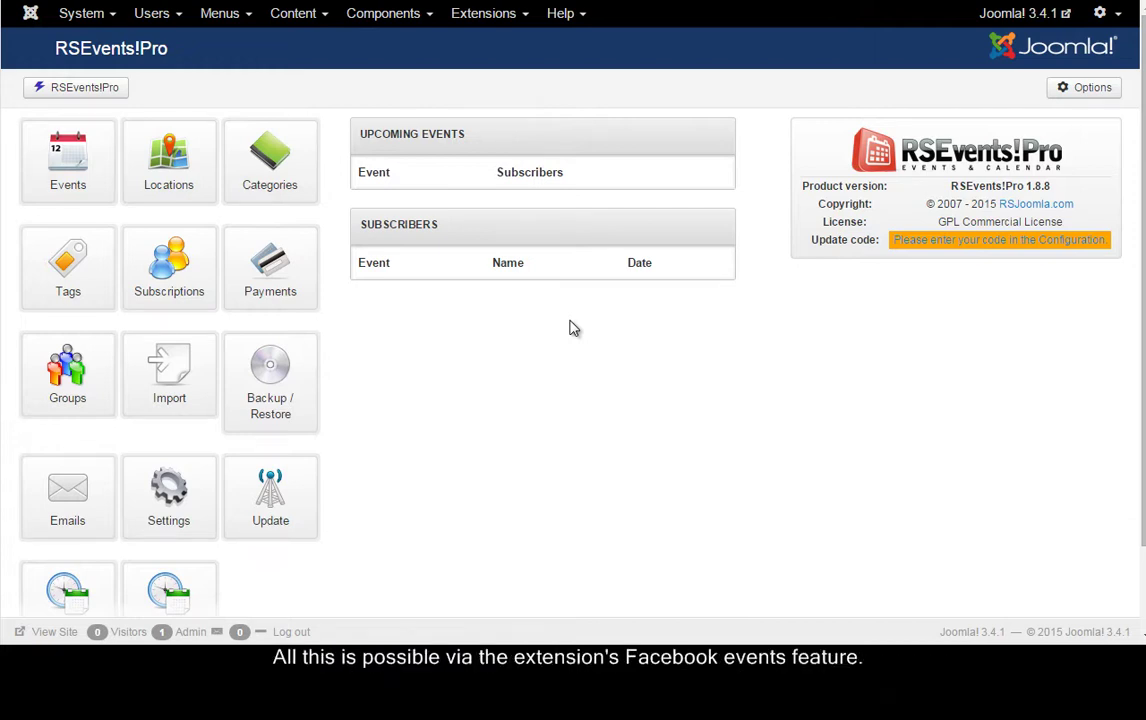
Open the RSEvents!Pro Settings on the Synchronization tab, scrolled down to Facebook events
click(395, 15)
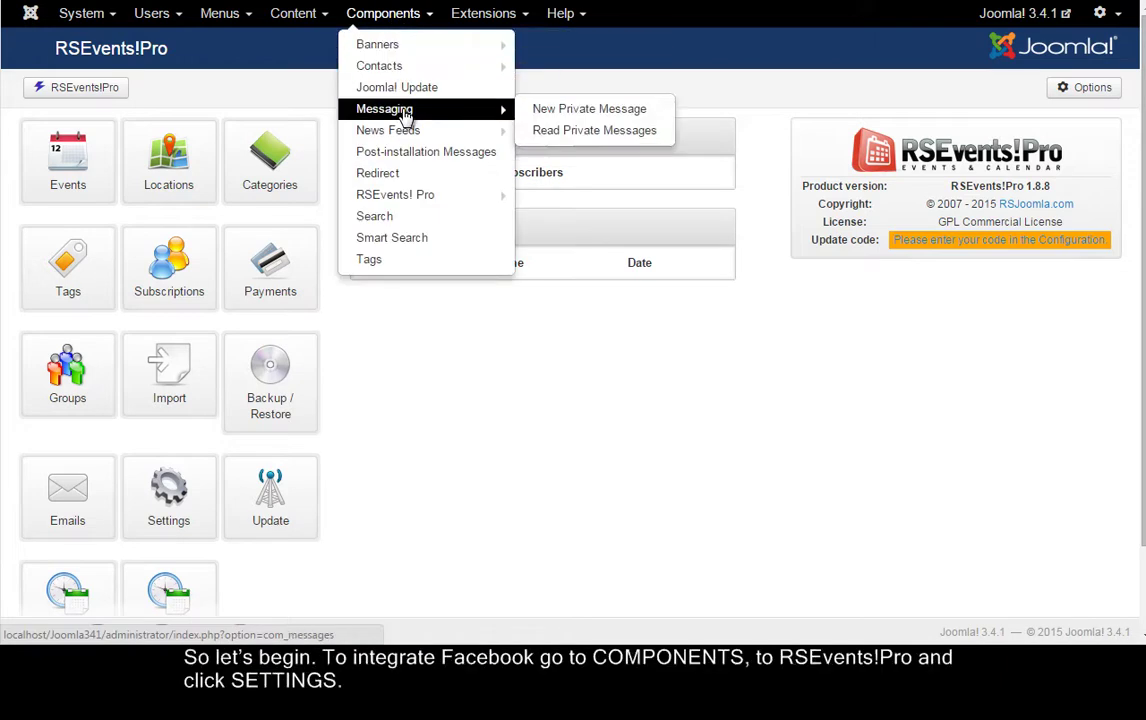
mouse_move(415, 200)
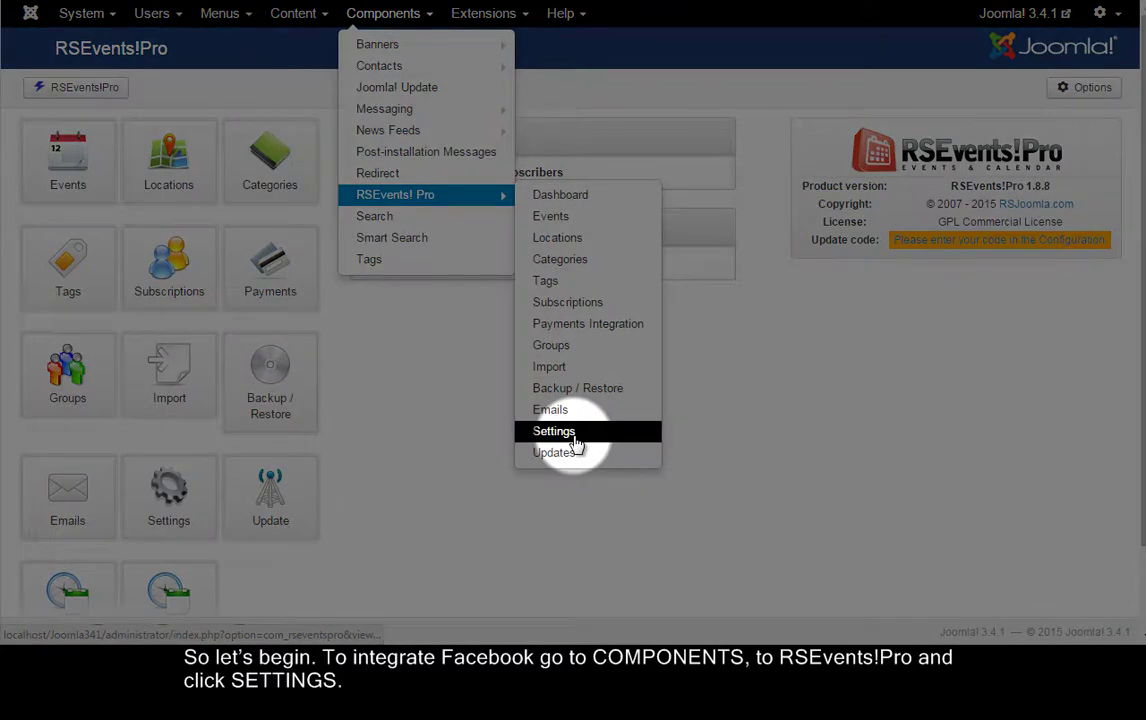
click(575, 440)
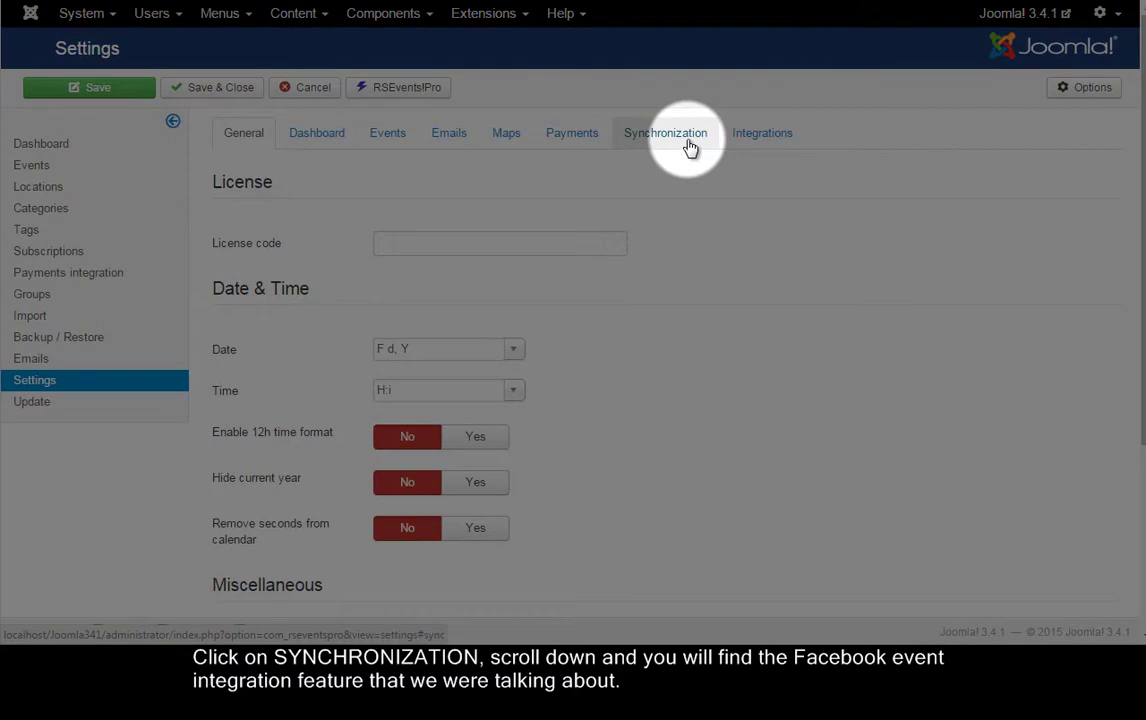
click(689, 147)
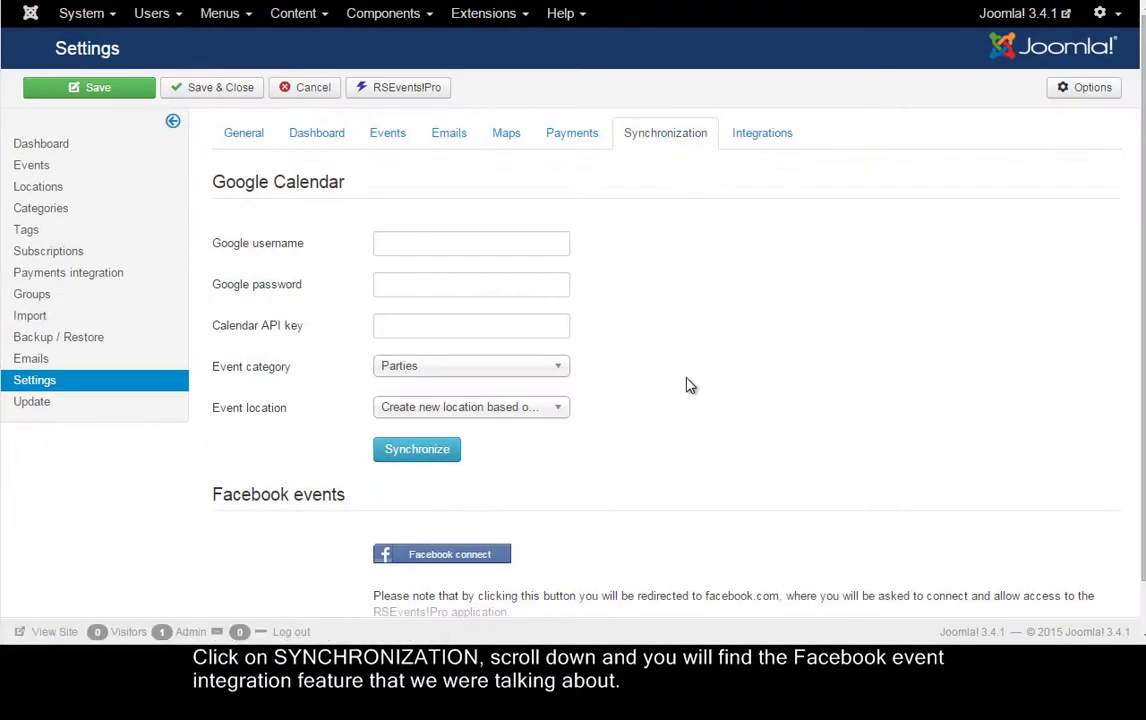
scroll(678, 423, down, 2)
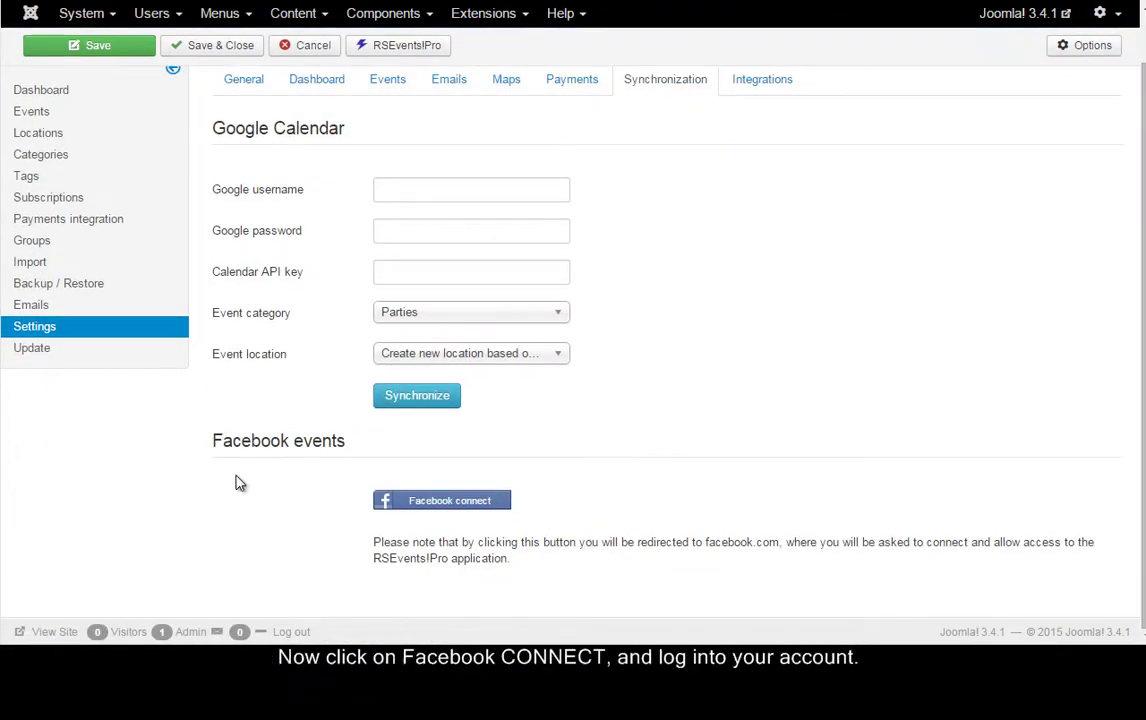
Connect to Facebook by logging in with the account e-mail and password in the popup
click(436, 505)
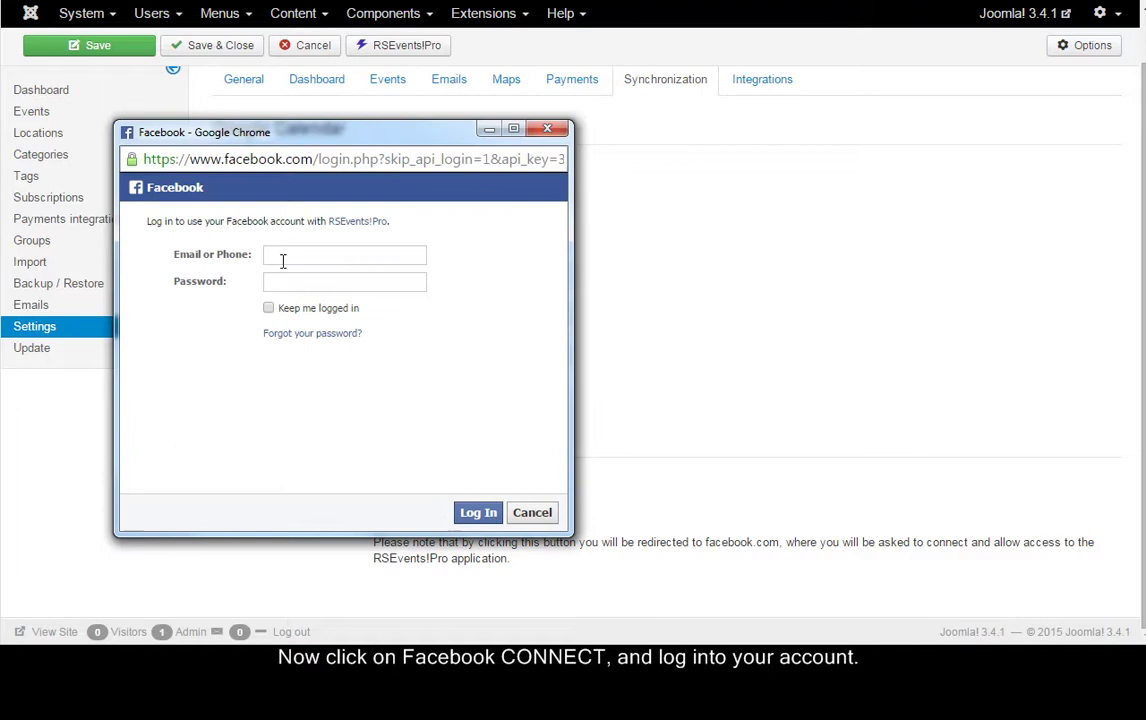
click(283, 256)
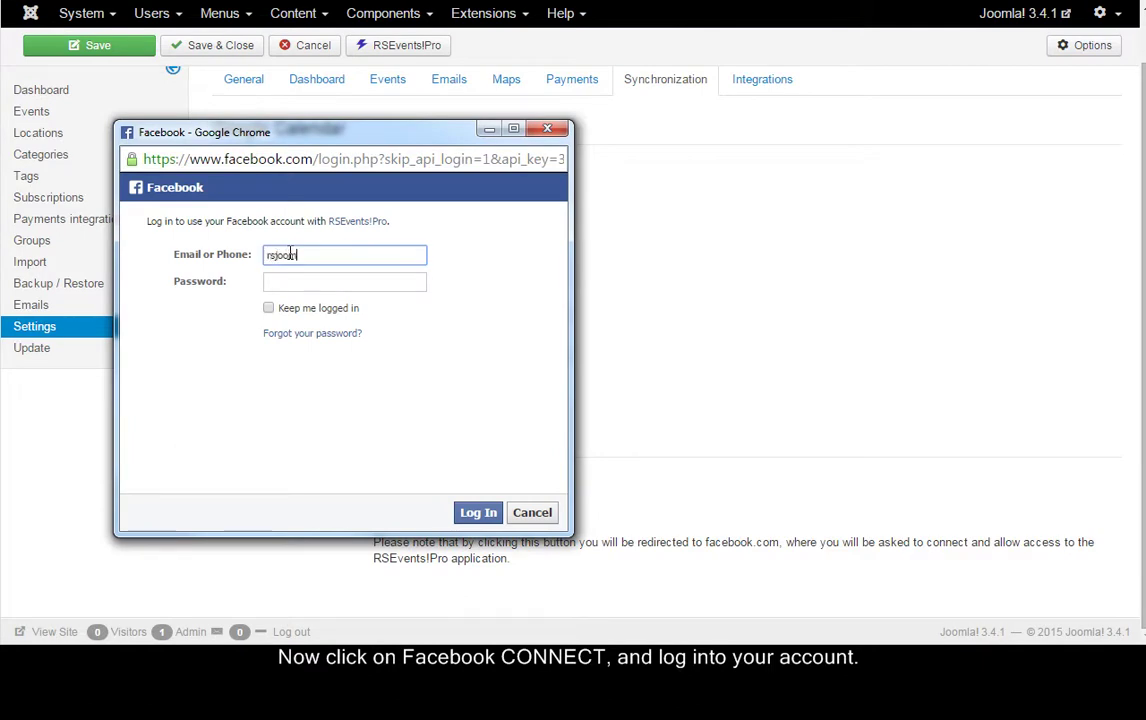
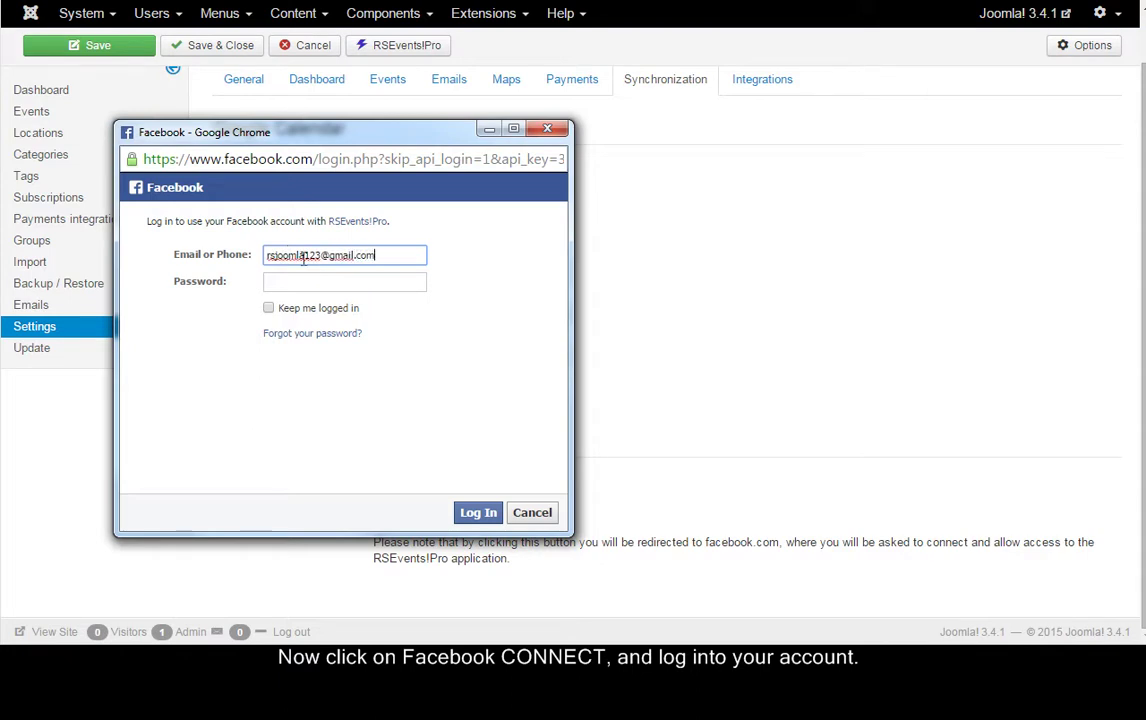
click(311, 282)
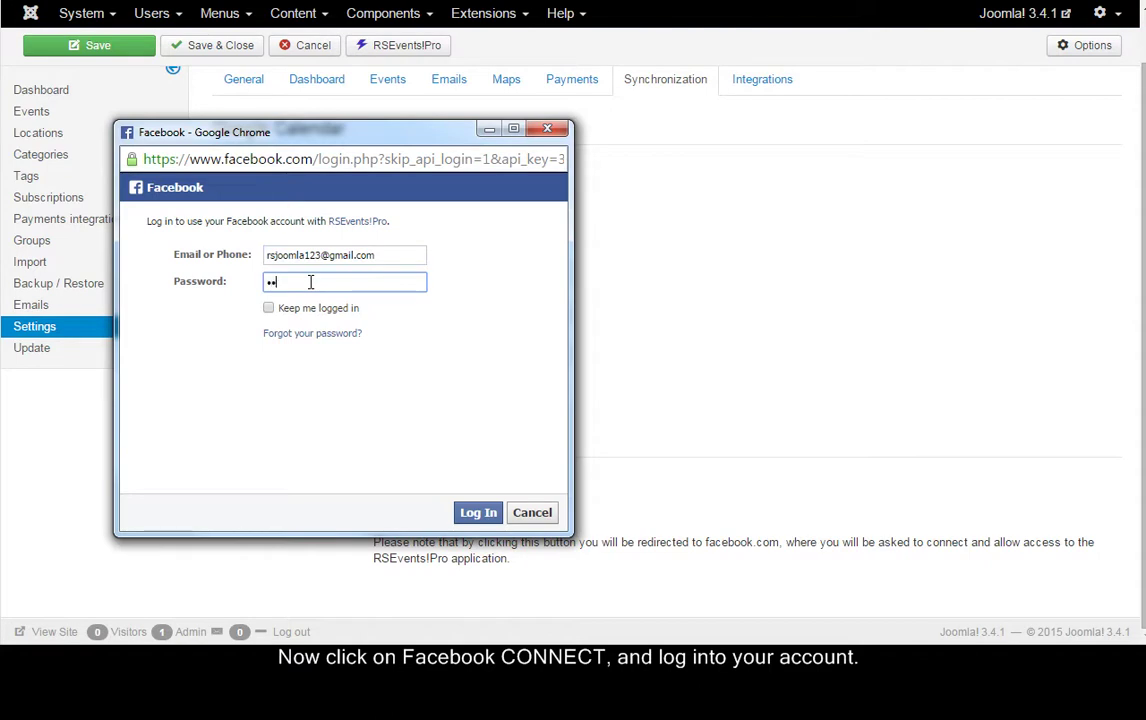
text(•••••••)
click(474, 513)
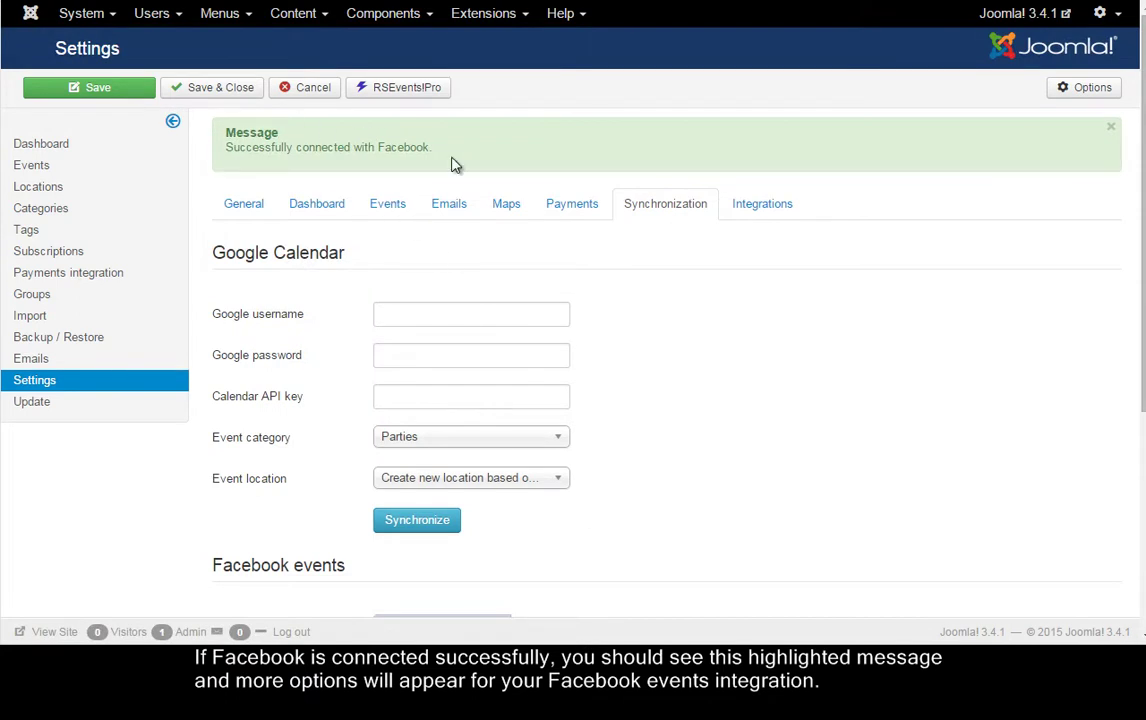
Keep Parties as the event category and new locations created from each Facebook event
scroll(686, 547, down, 4)
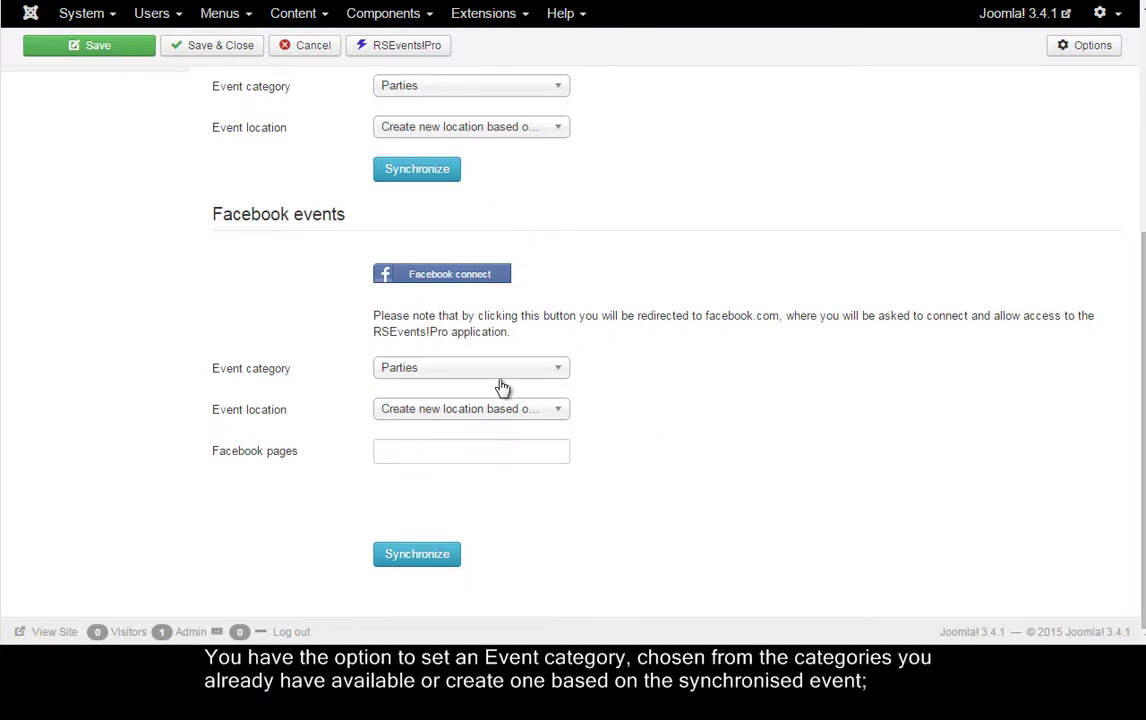
click(538, 370)
click(538, 372)
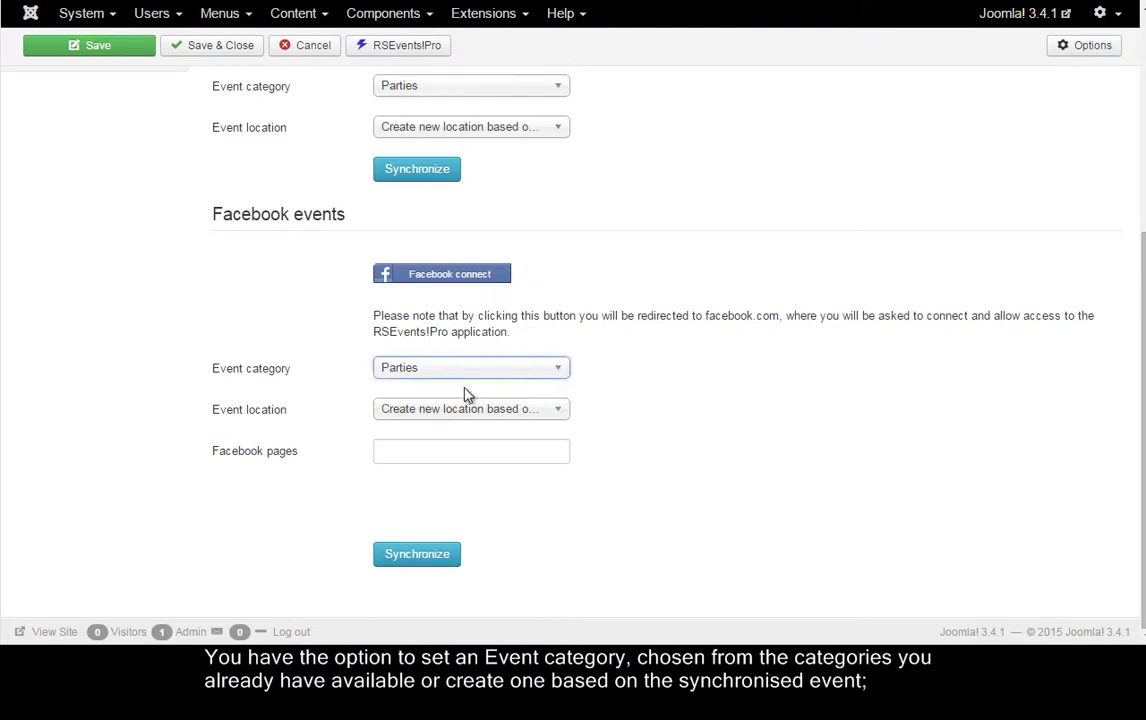
mouse_move(248, 420)
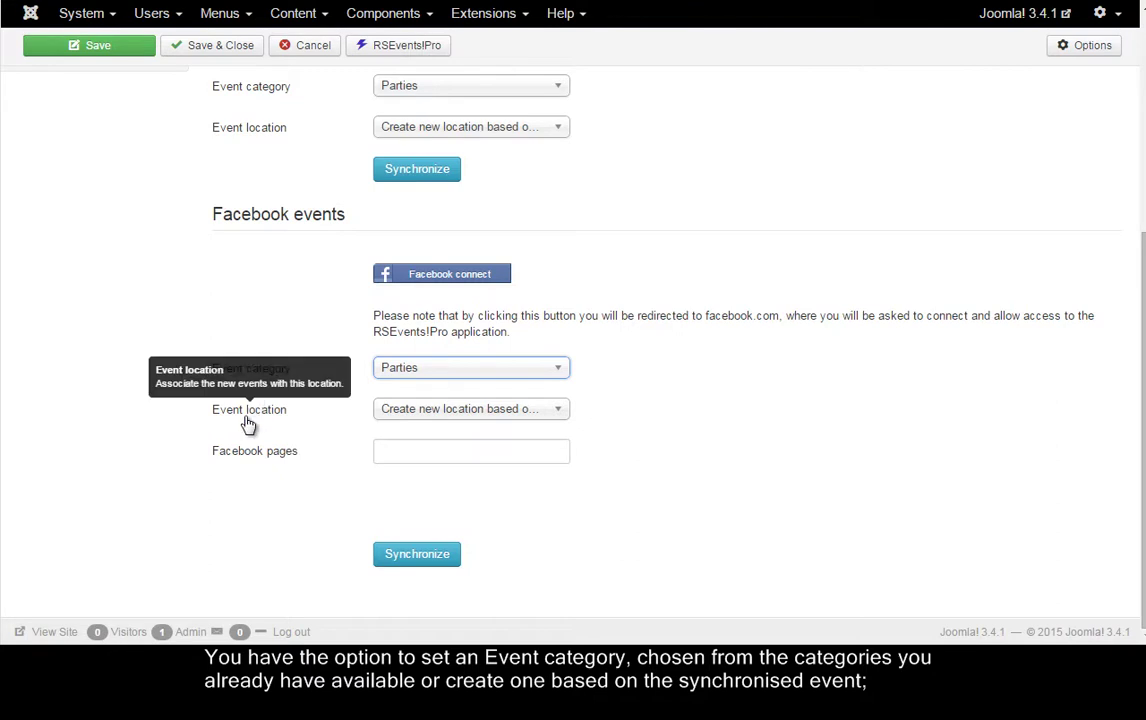
click(554, 413)
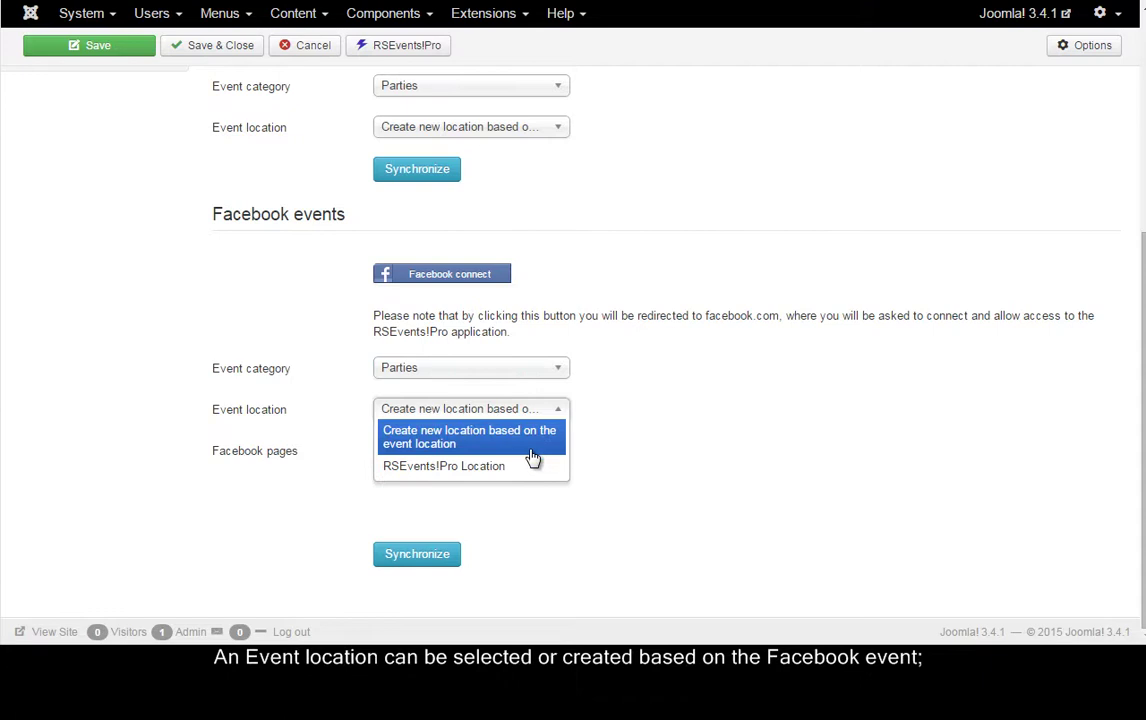
click(531, 453)
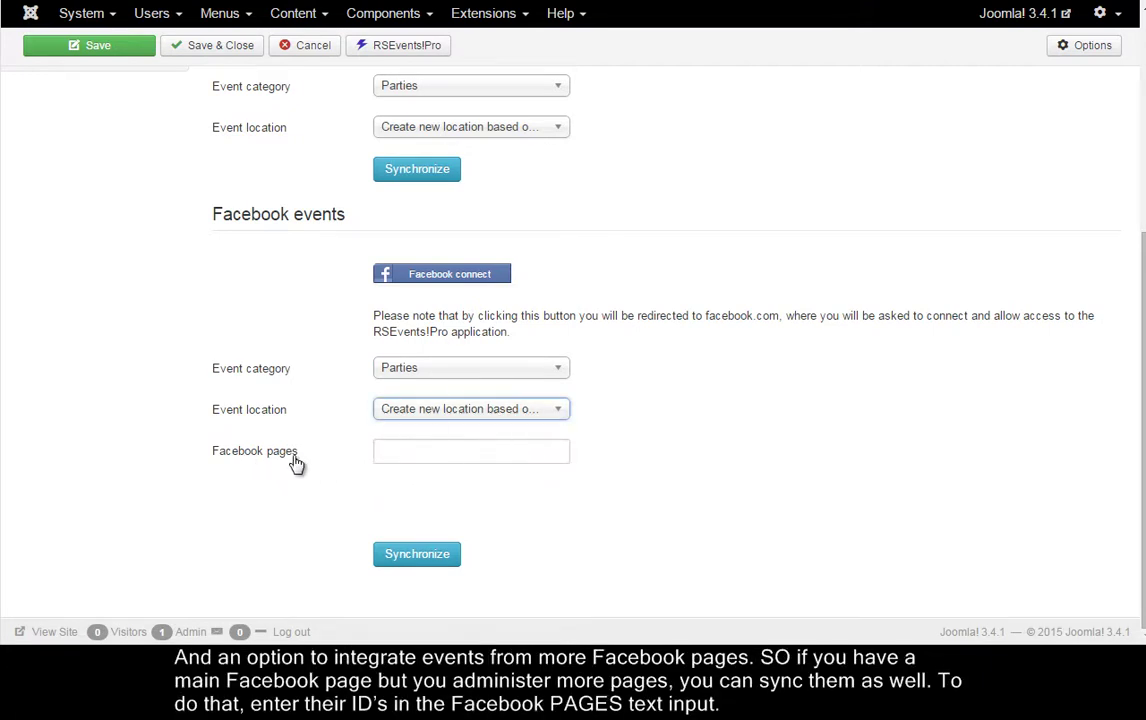
mouse_move(280, 460)
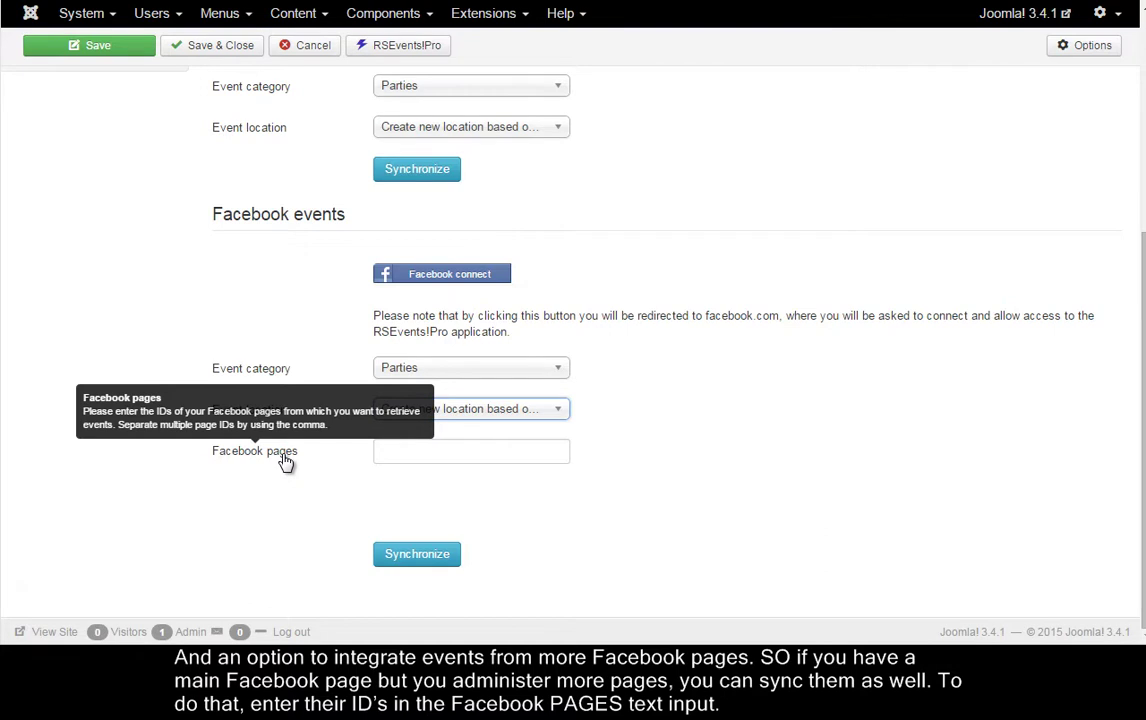
click(405, 458)
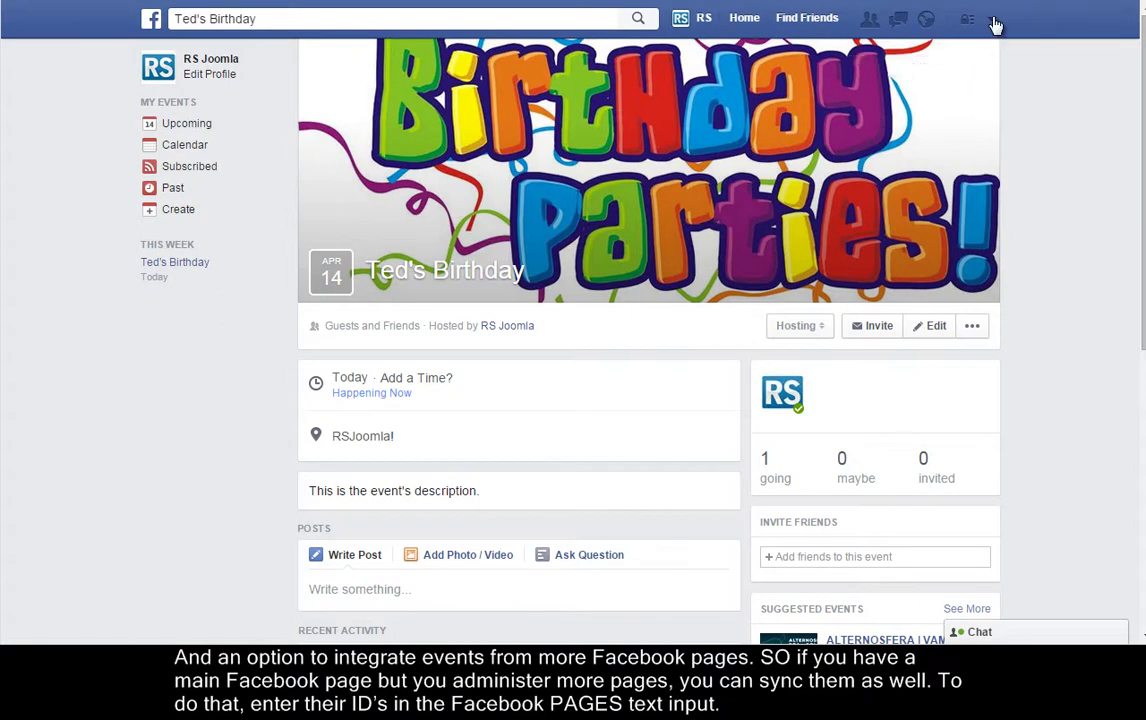
Switch to acting as RSJ Page and copy its Facebook Page ID from the About section
click(994, 21)
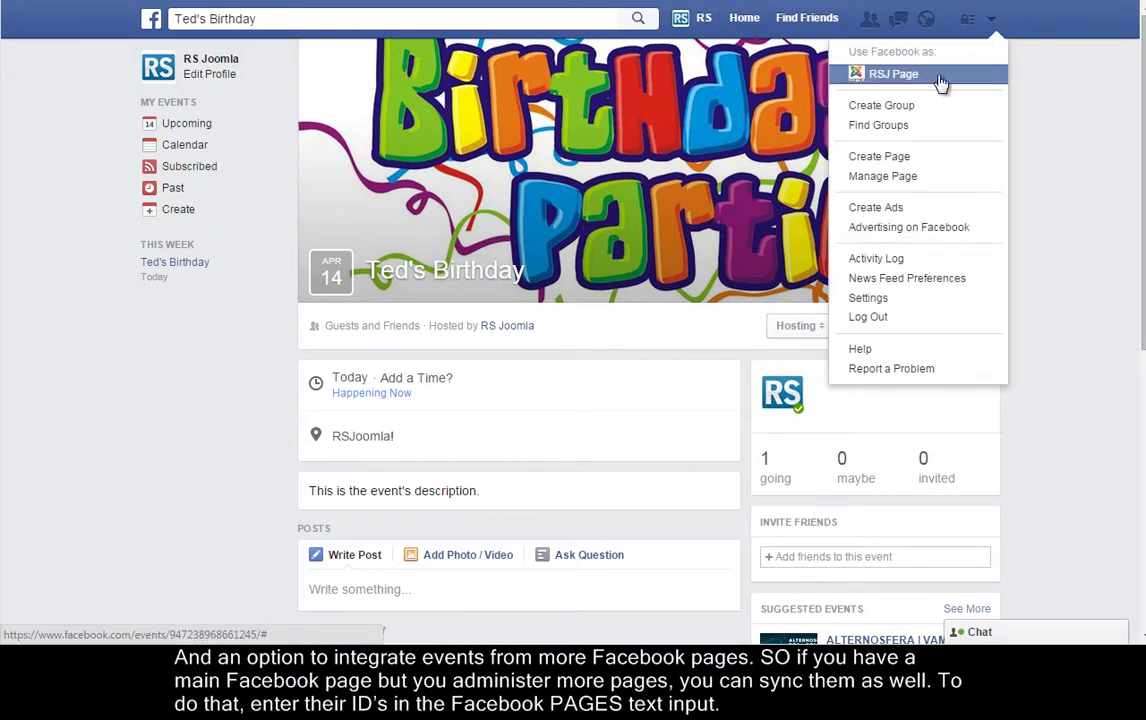
click(880, 74)
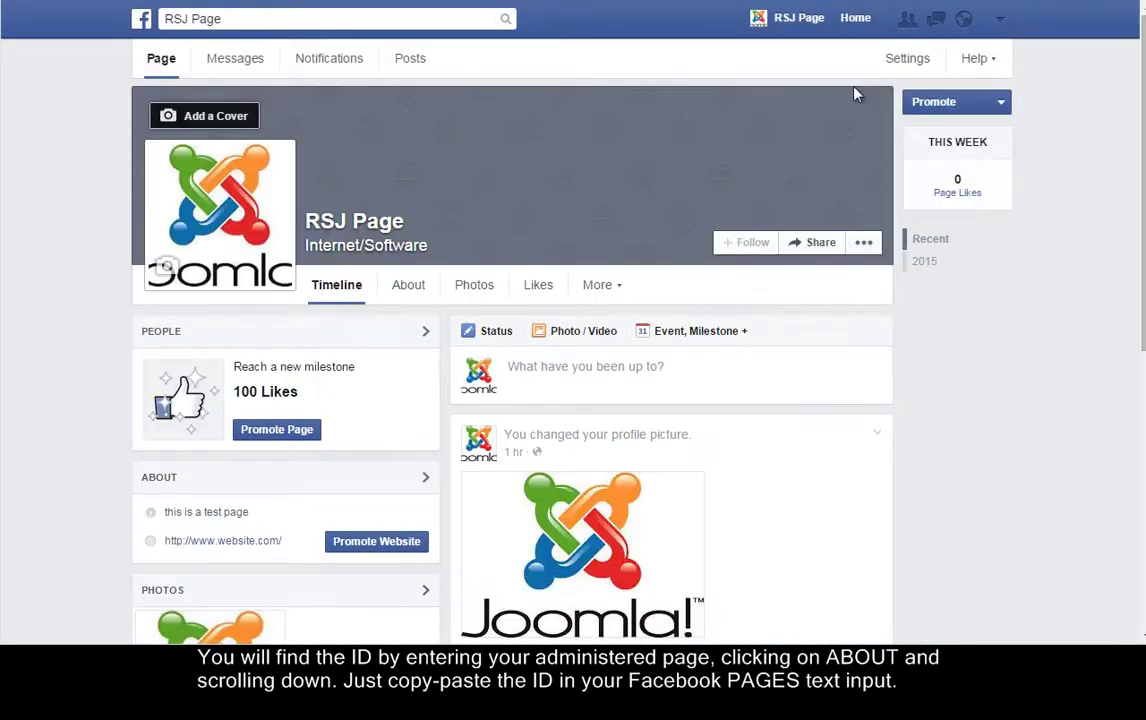
click(400, 290)
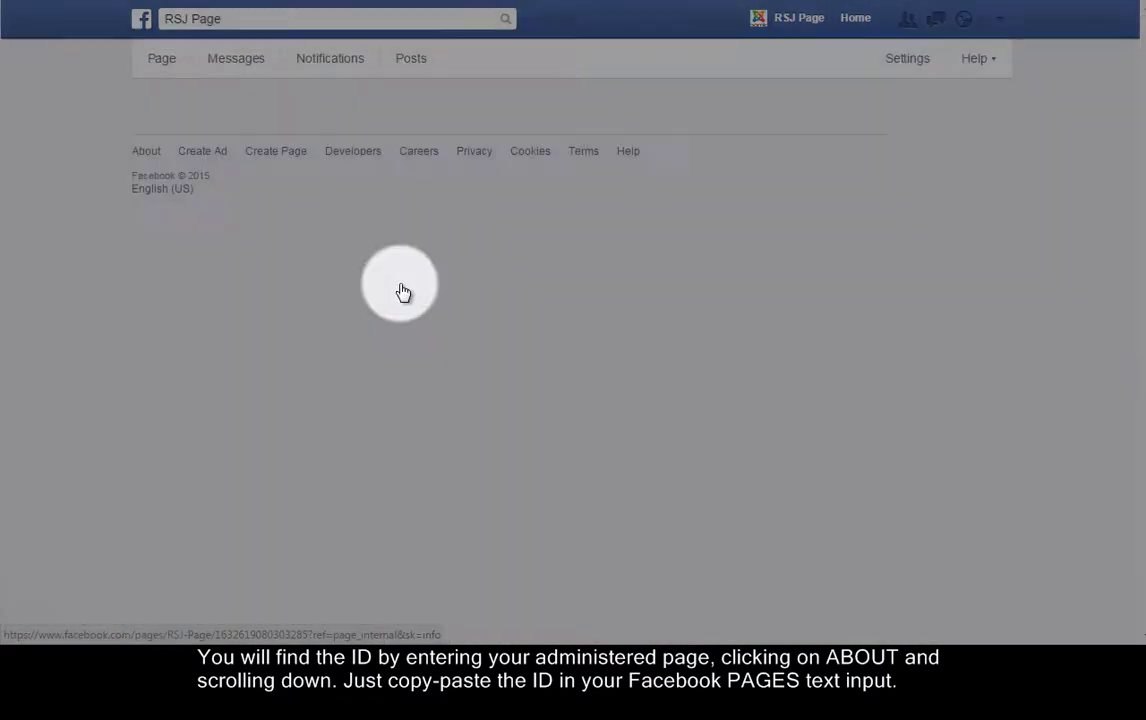
scroll(437, 362, down, 5)
scroll(439, 361, down, 1)
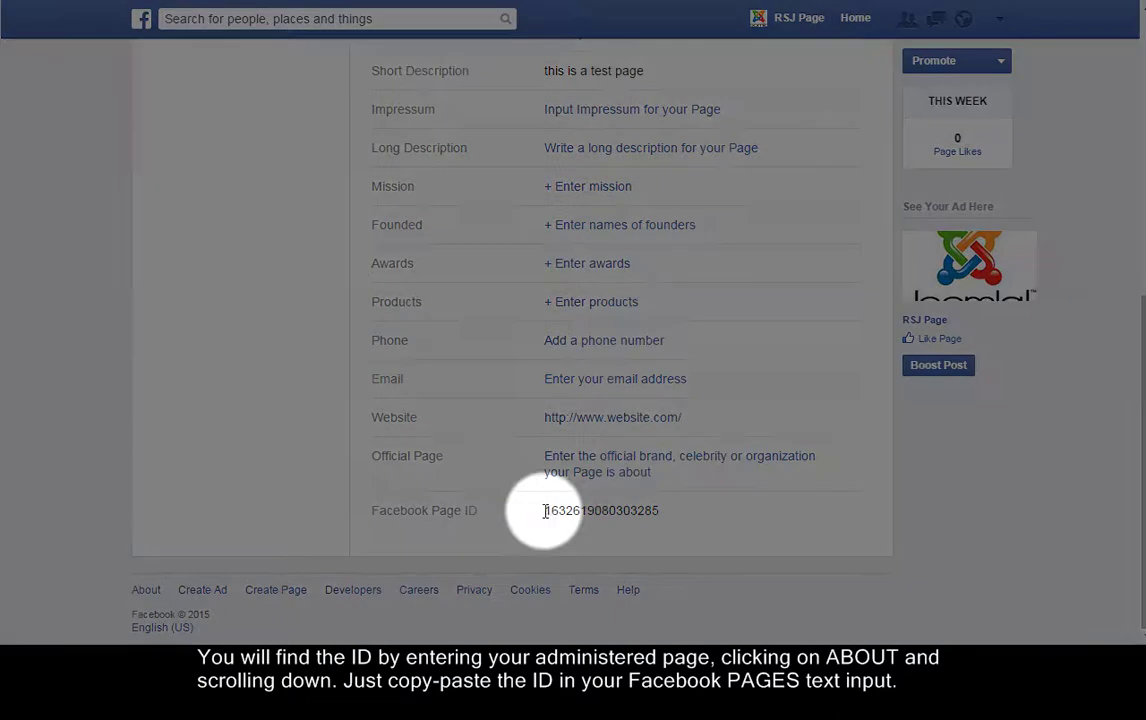
drag(545, 512, 659, 512)
right_click(659, 512)
click(675, 524)
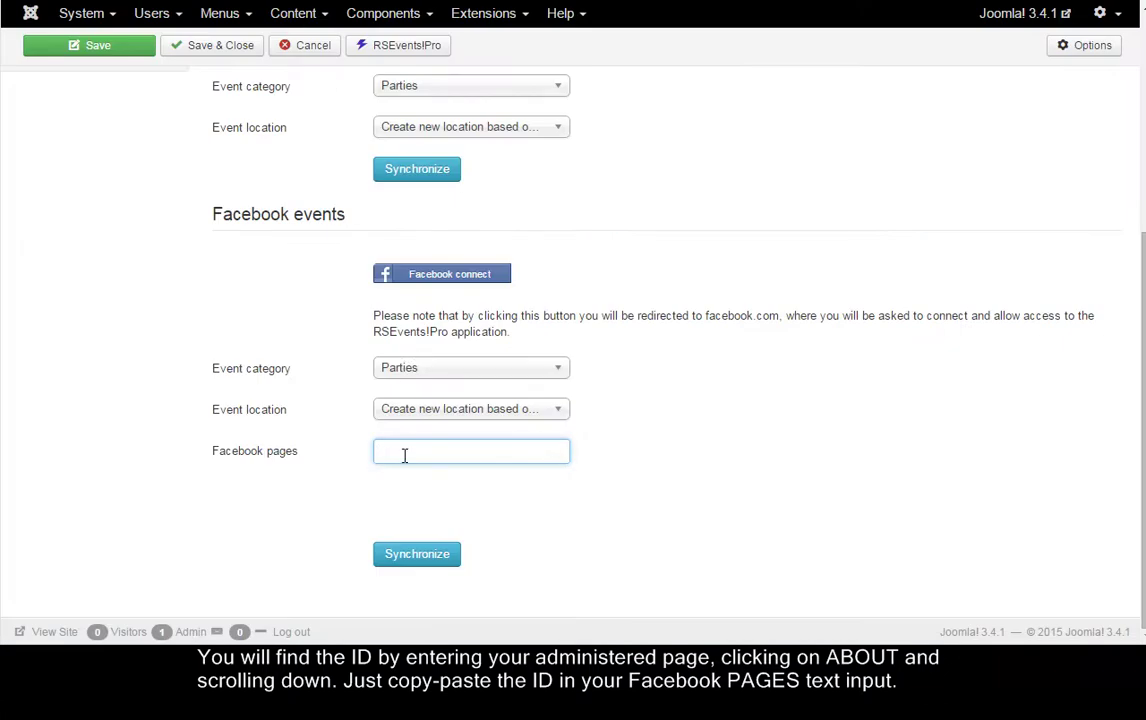
Paste the Page ID into Facebook pages and switch Facebook back to the main profile
right_click(447, 457)
click(476, 562)
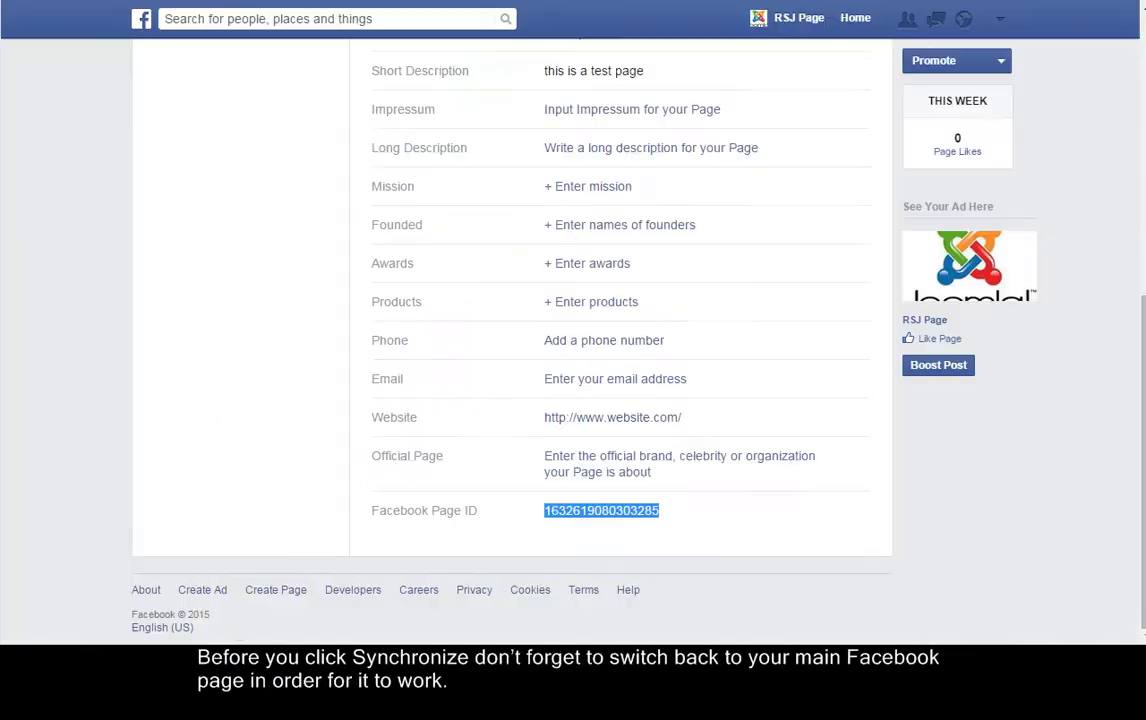
scroll(435, 307, up, 6)
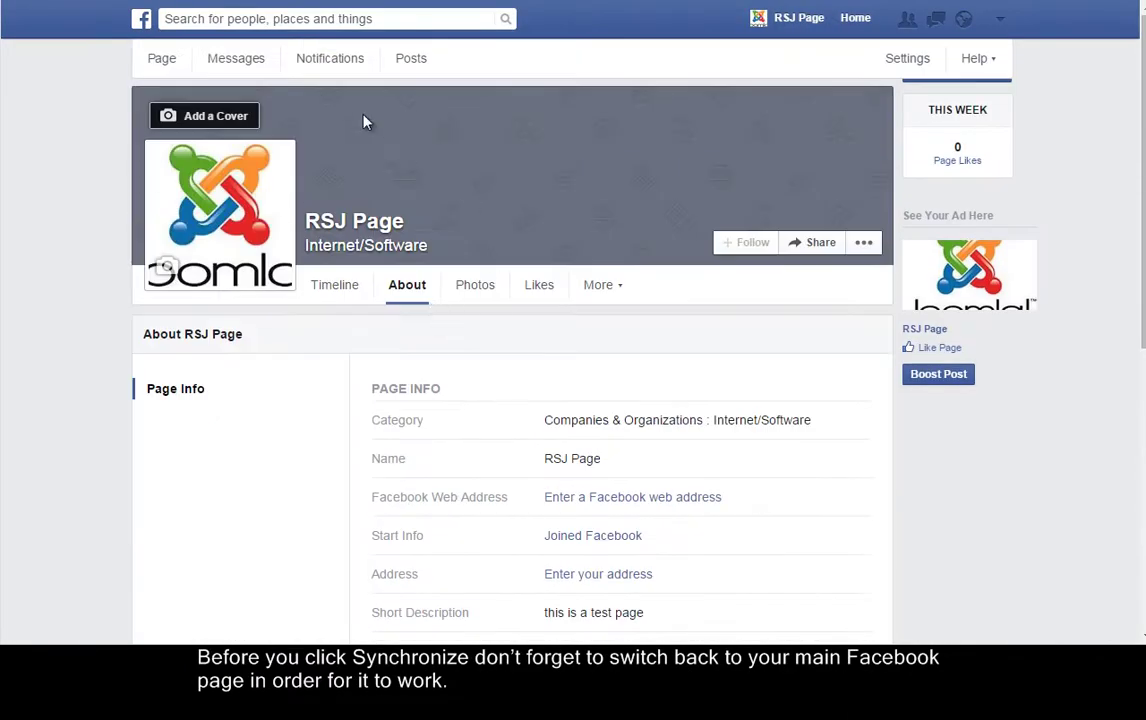
click(998, 20)
click(876, 76)
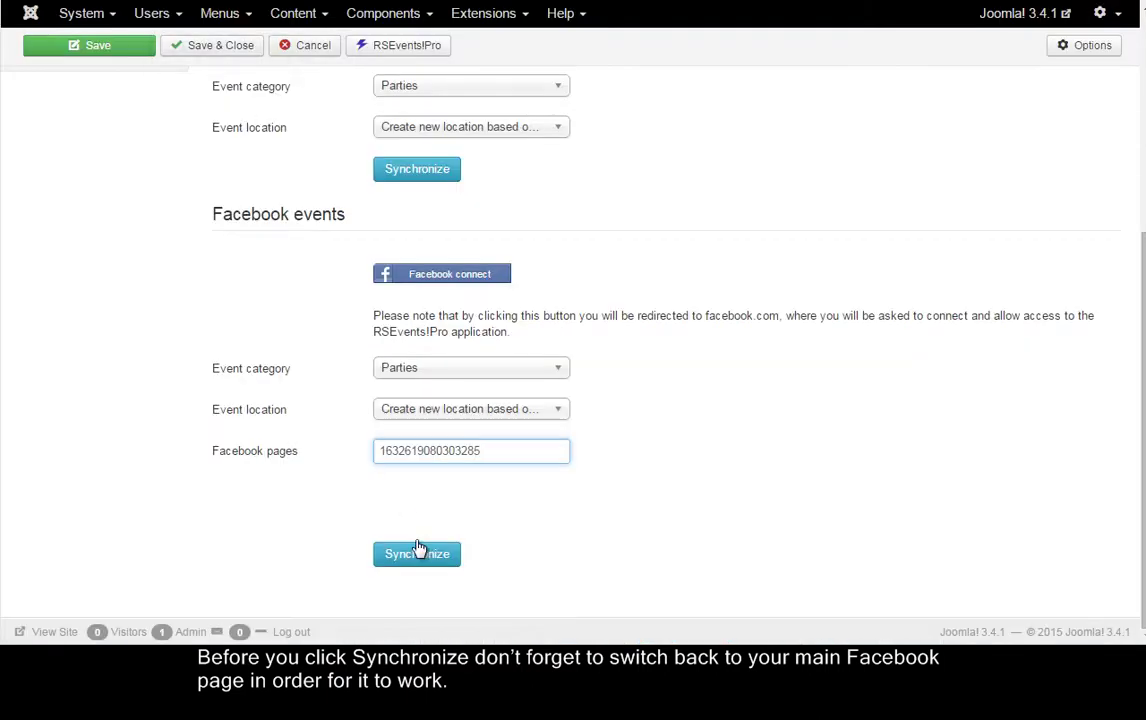
Synchronize Facebook events from the RSJ Page's ID into RSEvents!Pro
click(418, 556)
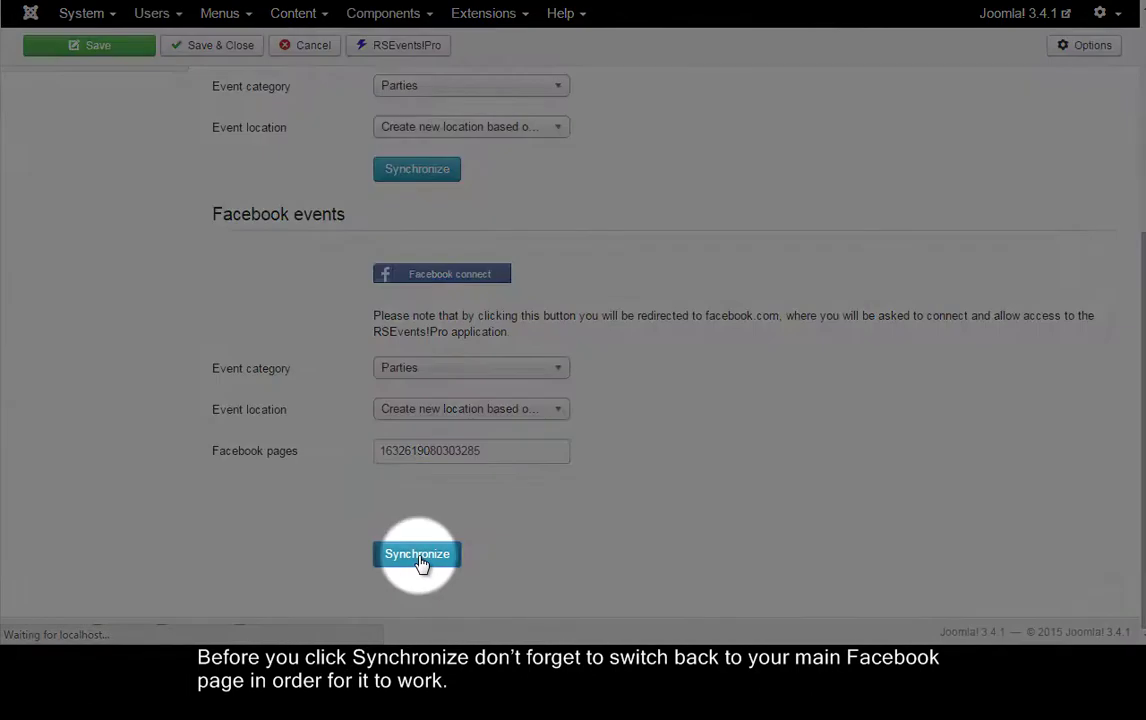